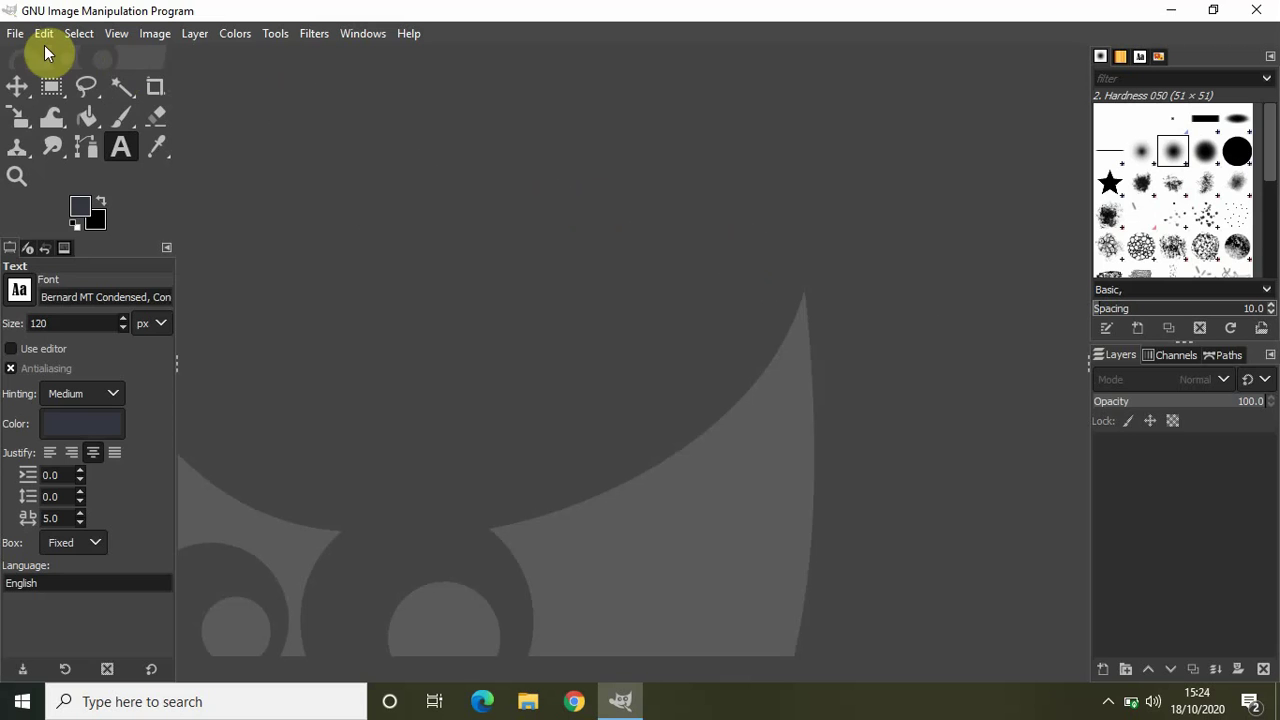
Step: Open the Create a New Image dialog from the File menu
click(15, 33)
mouse_move(43, 36)
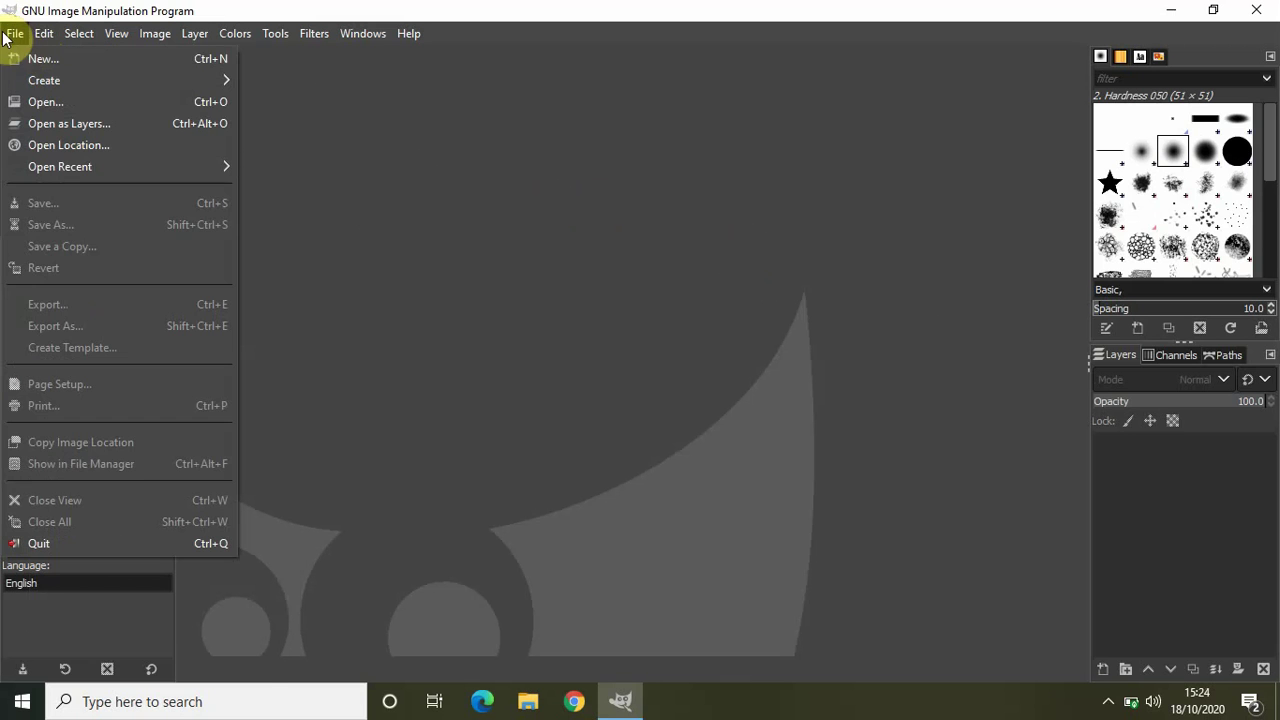
click(28, 56)
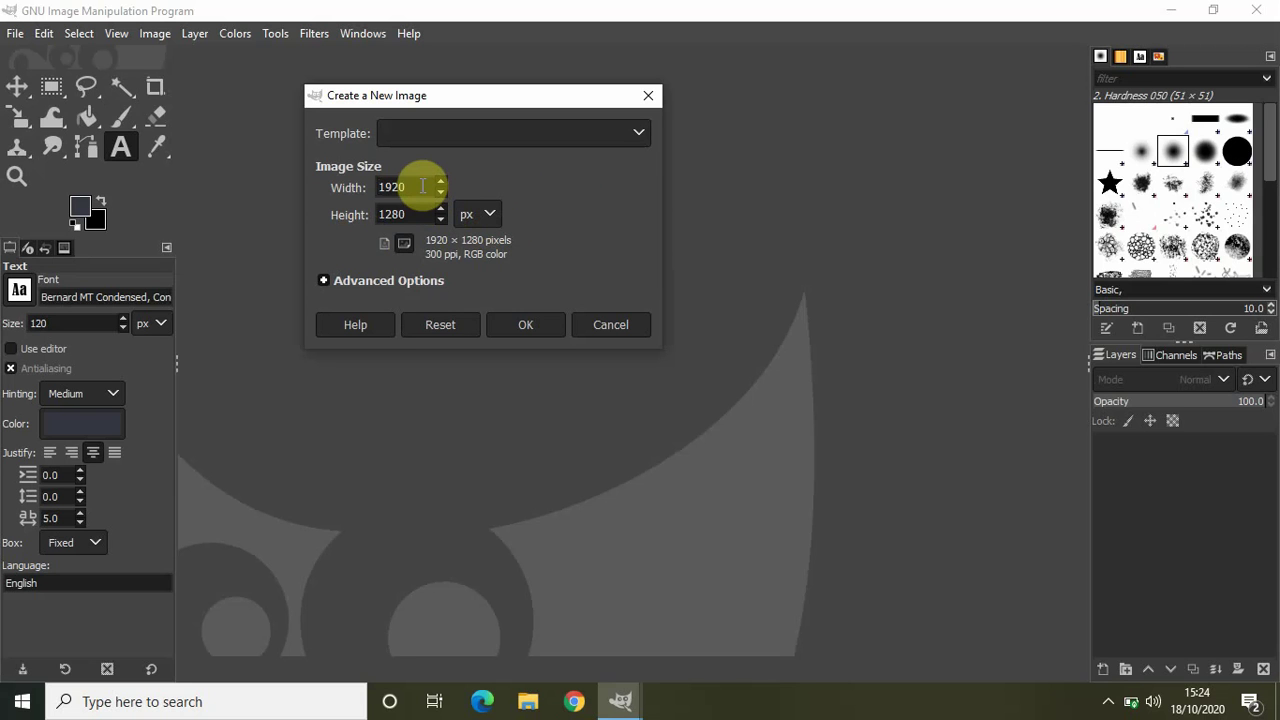
Step: Set the new image's width and height to 1080 px each
key(BackSpace)
key(BackSpace)
key(BackSpace)
text(080)
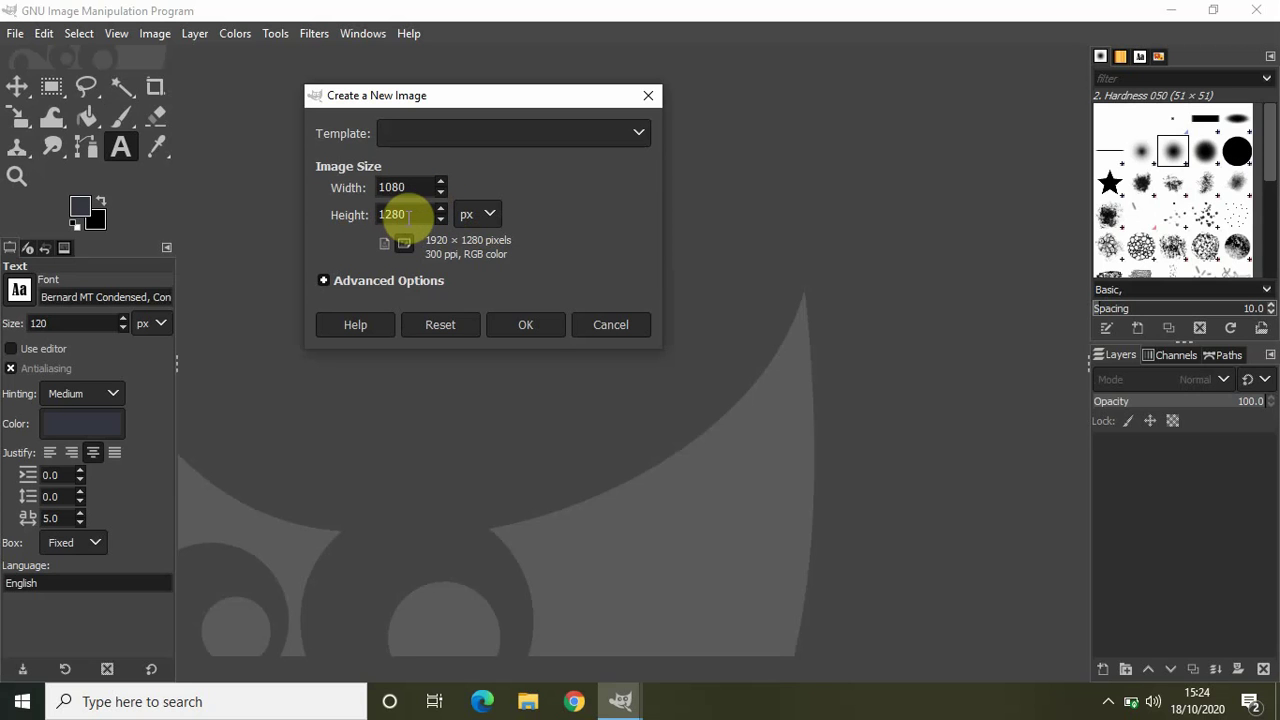
click(409, 216)
key(BackSpace)
key(BackSpace)
key(BackSpace)
text(080)
Step: Under Advanced Options, set Fill with to Transparency and create the 1080 × 1080 image
click(416, 282)
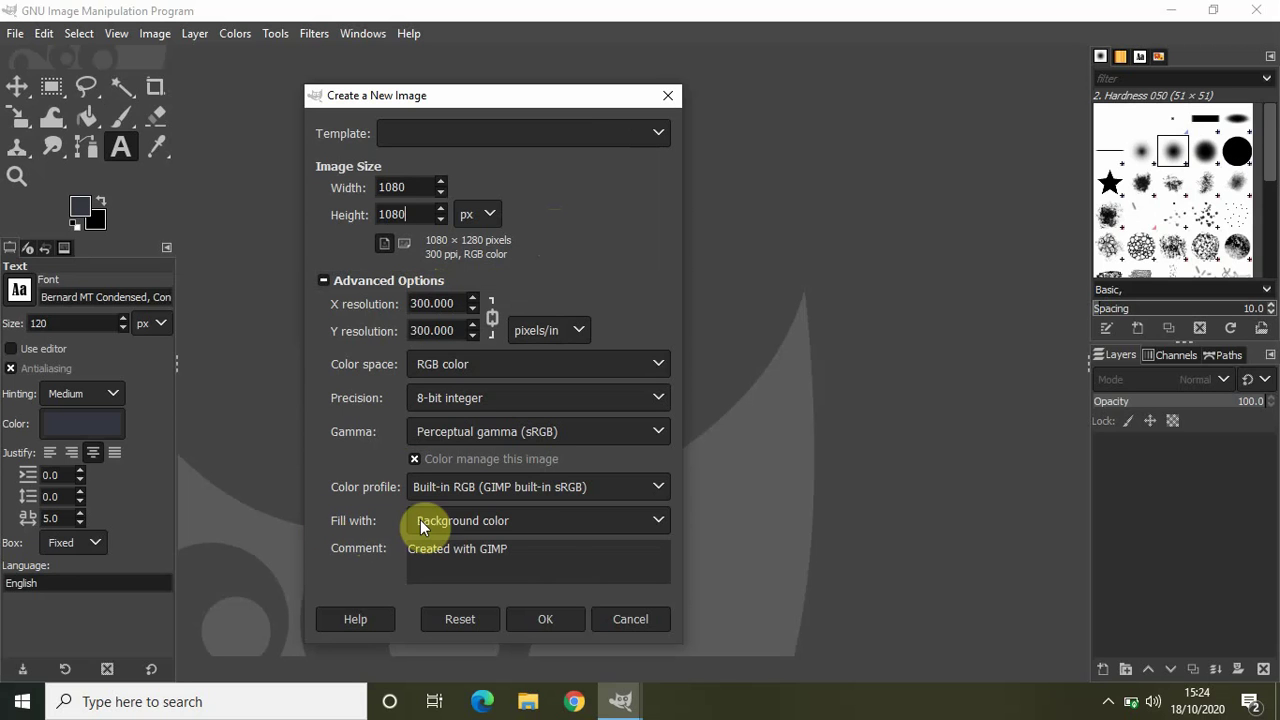
click(552, 520)
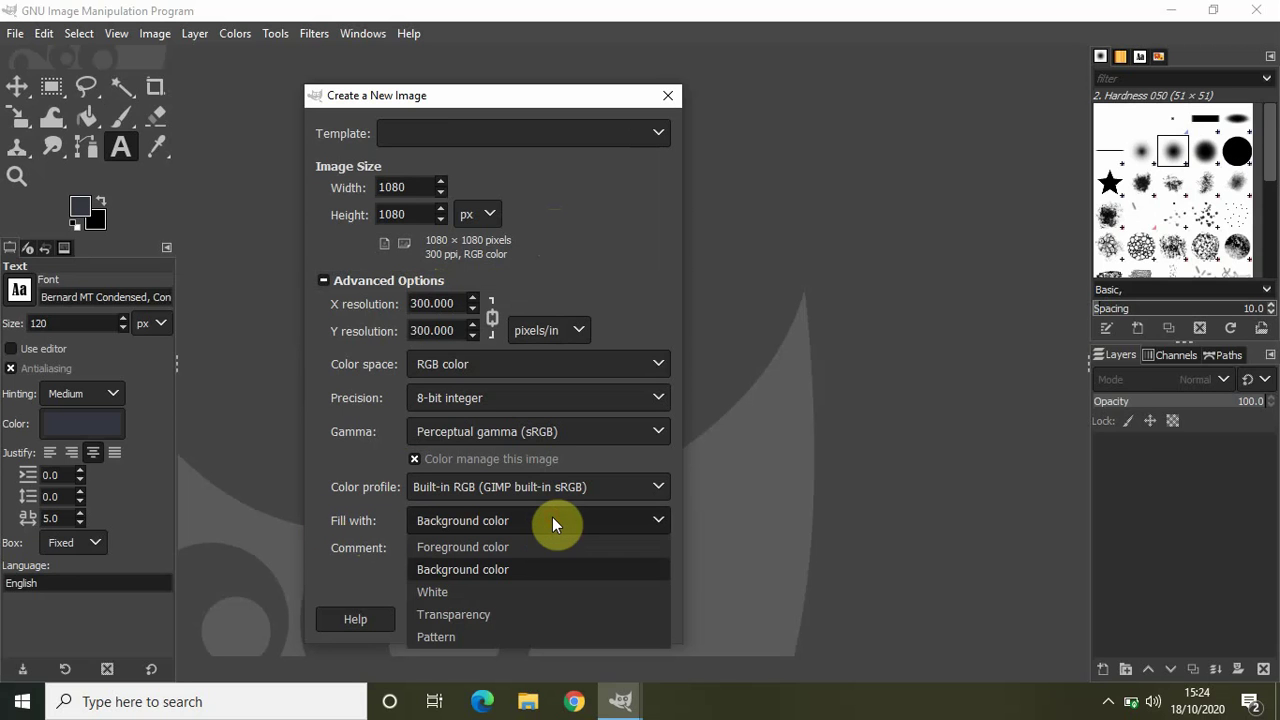
click(512, 614)
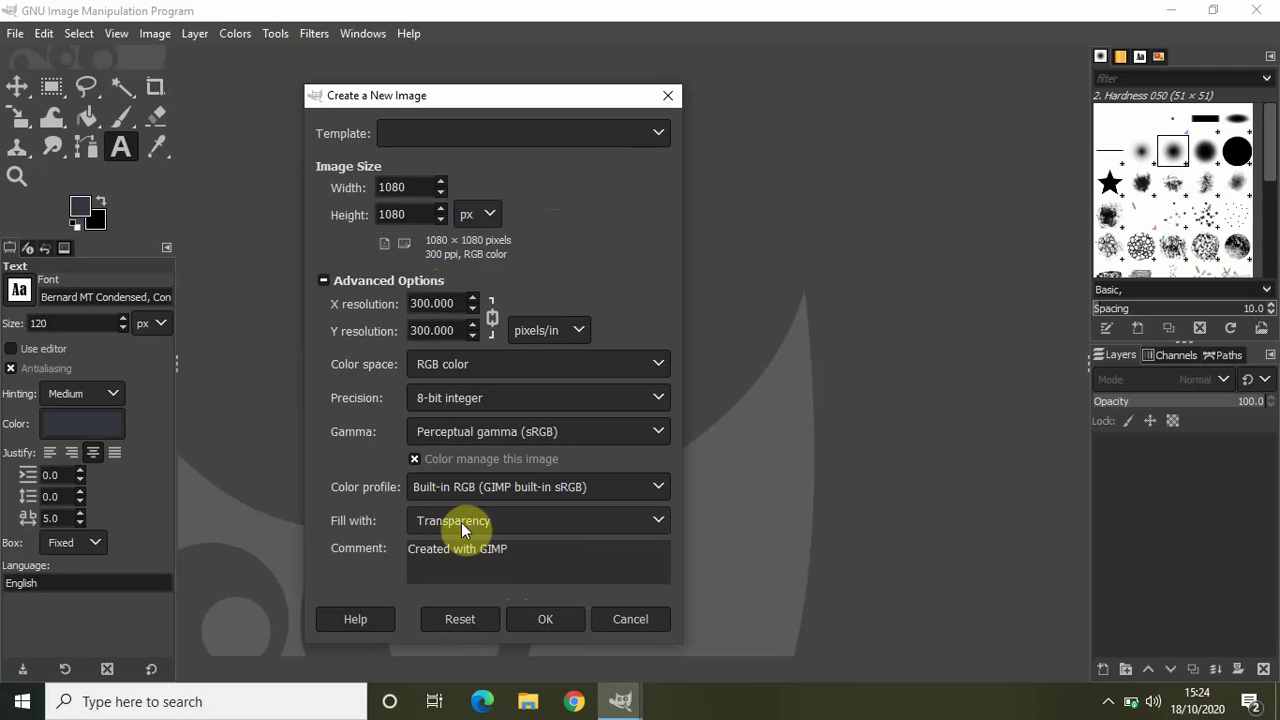
click(552, 620)
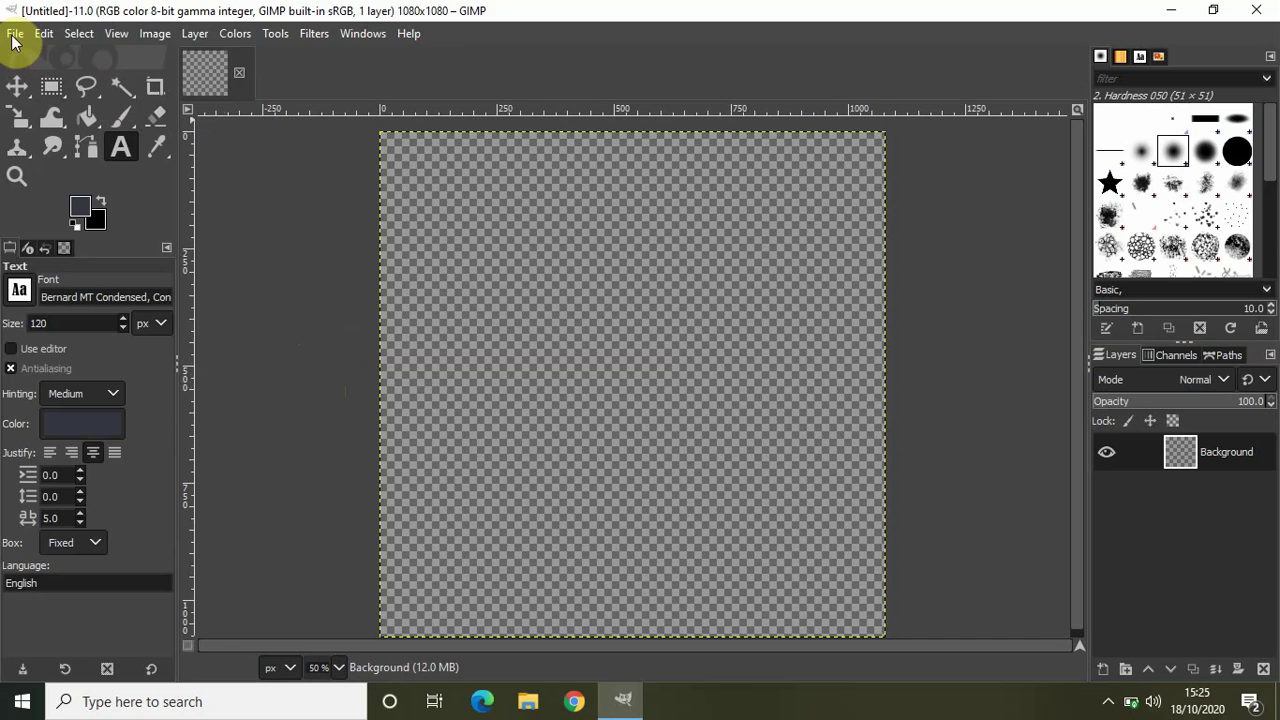
Step: Start another new image sized 1280 × 720 pixels
click(13, 40)
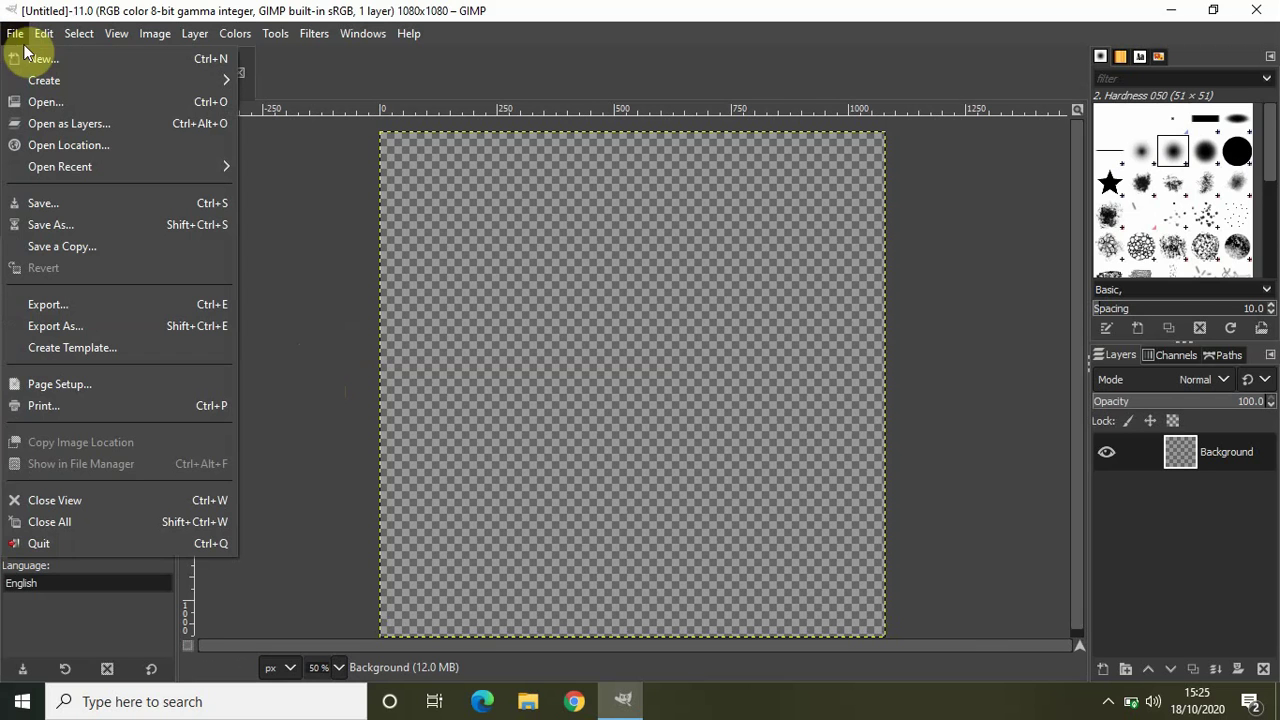
click(36, 60)
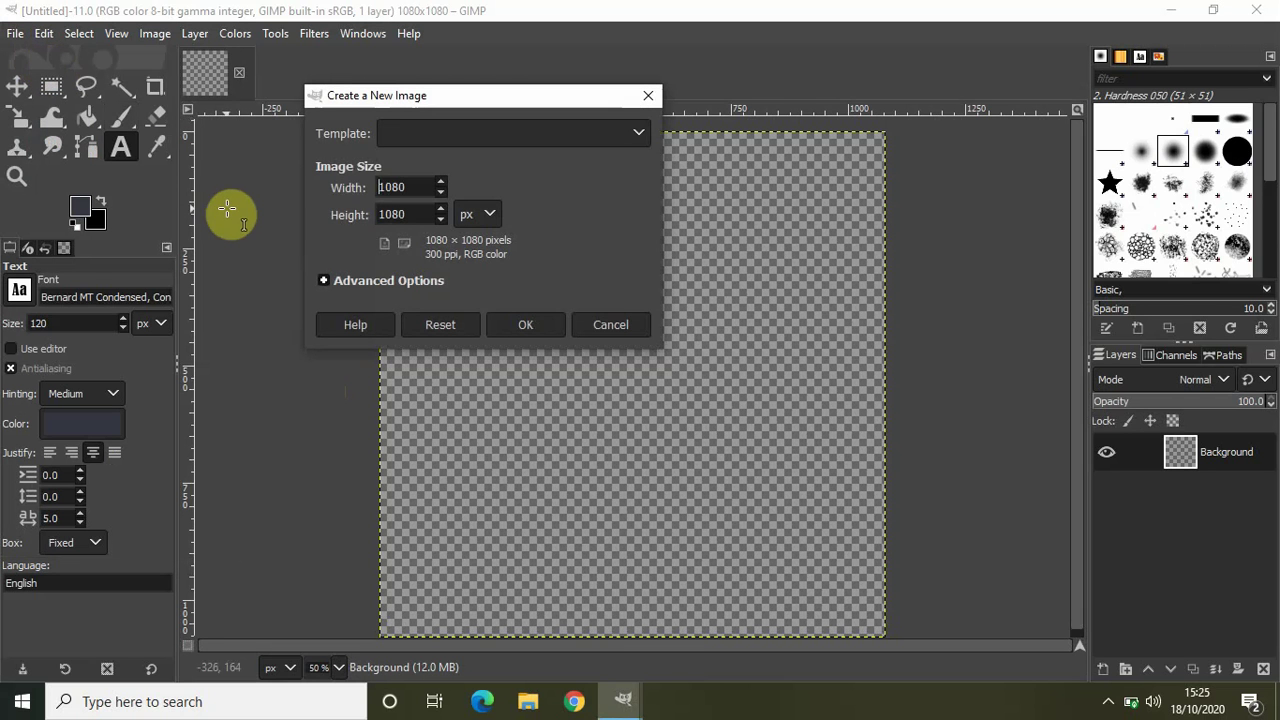
click(384, 187)
click(419, 187)
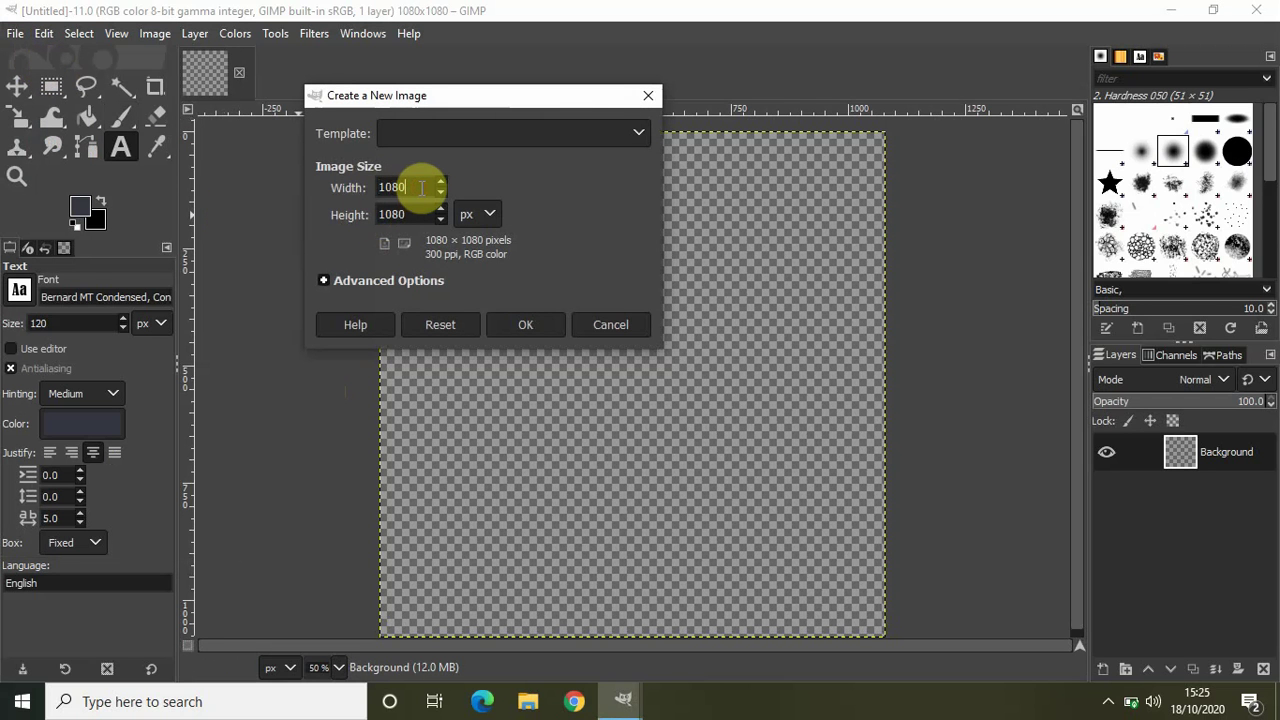
key(BackSpace)
key(BackSpace)
key(BackSpace)
text(280)
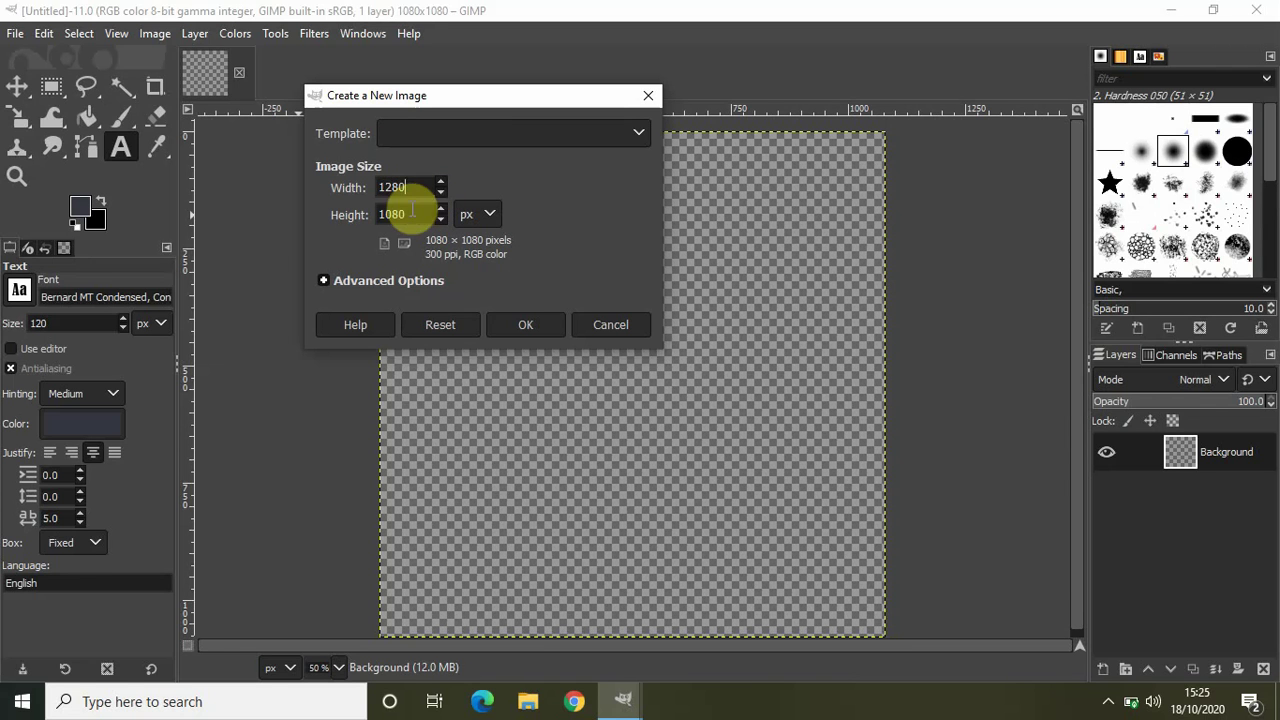
click(412, 215)
key(BackSpace)
key(BackSpace)
key(BackSpace)
key(BackSpace)
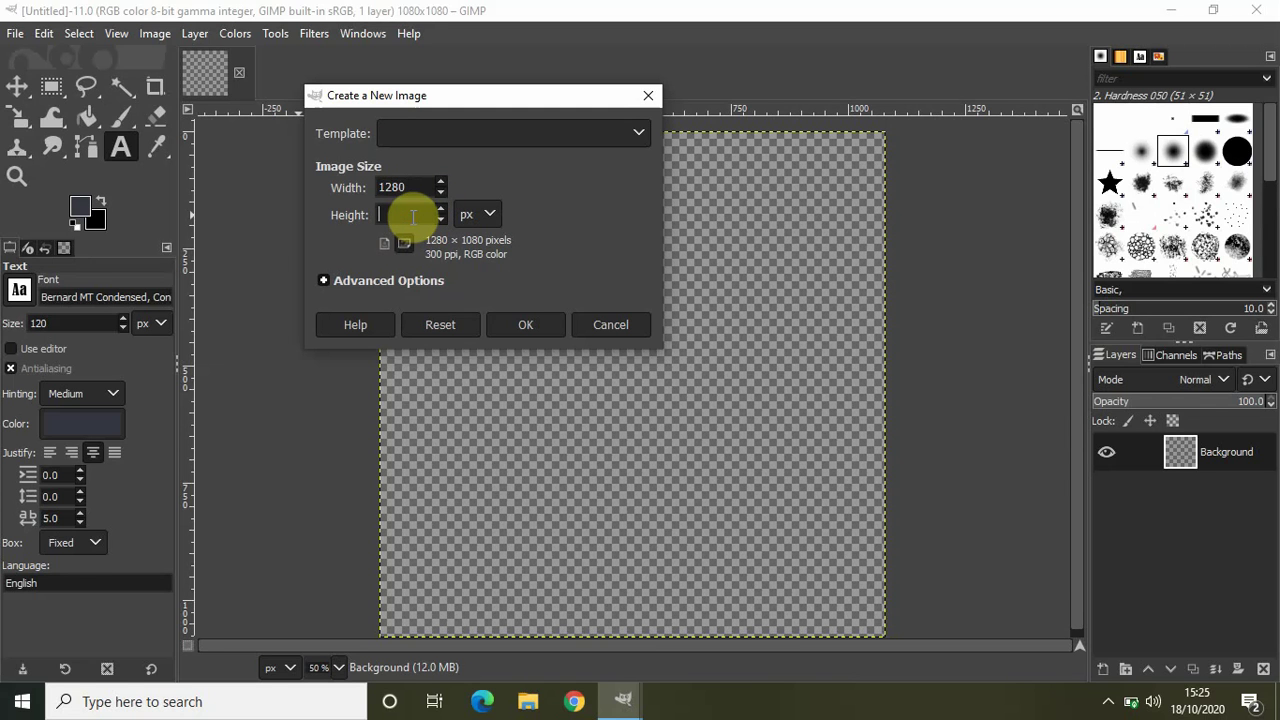
text(720)
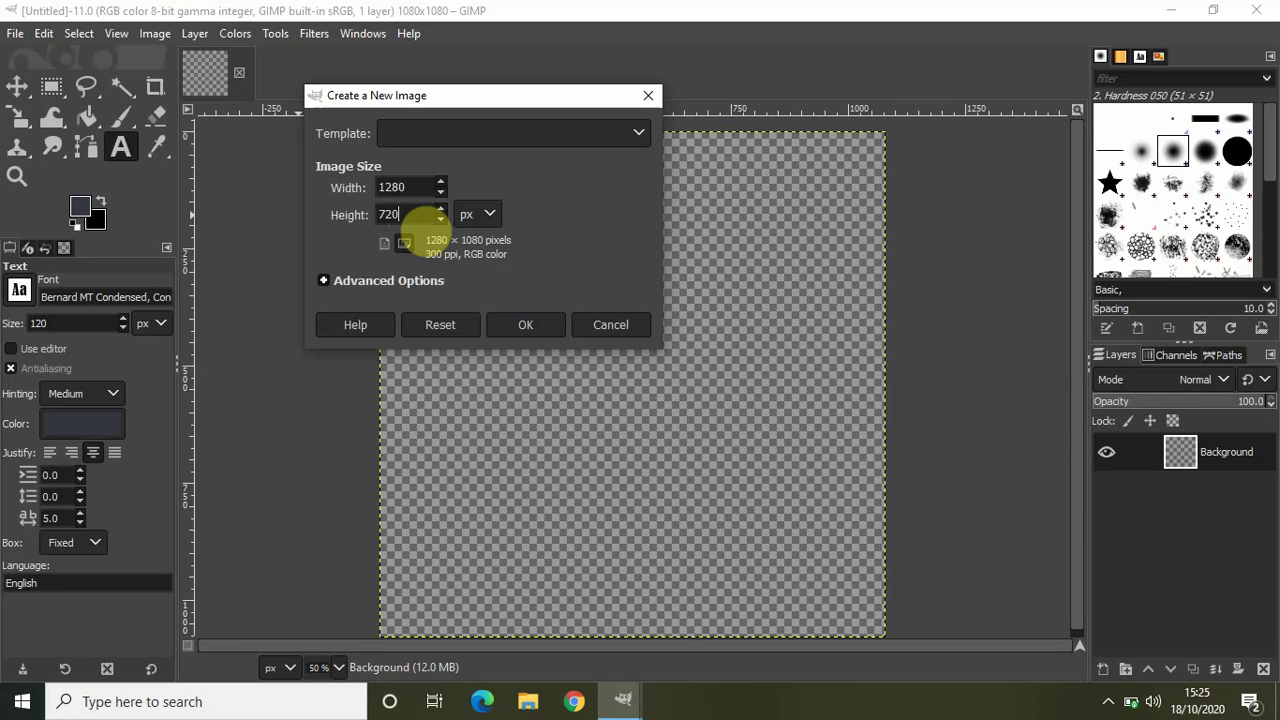
Step: Set the fill to Transparency in Advanced Options and create the 1280 × 720 canvas
click(360, 283)
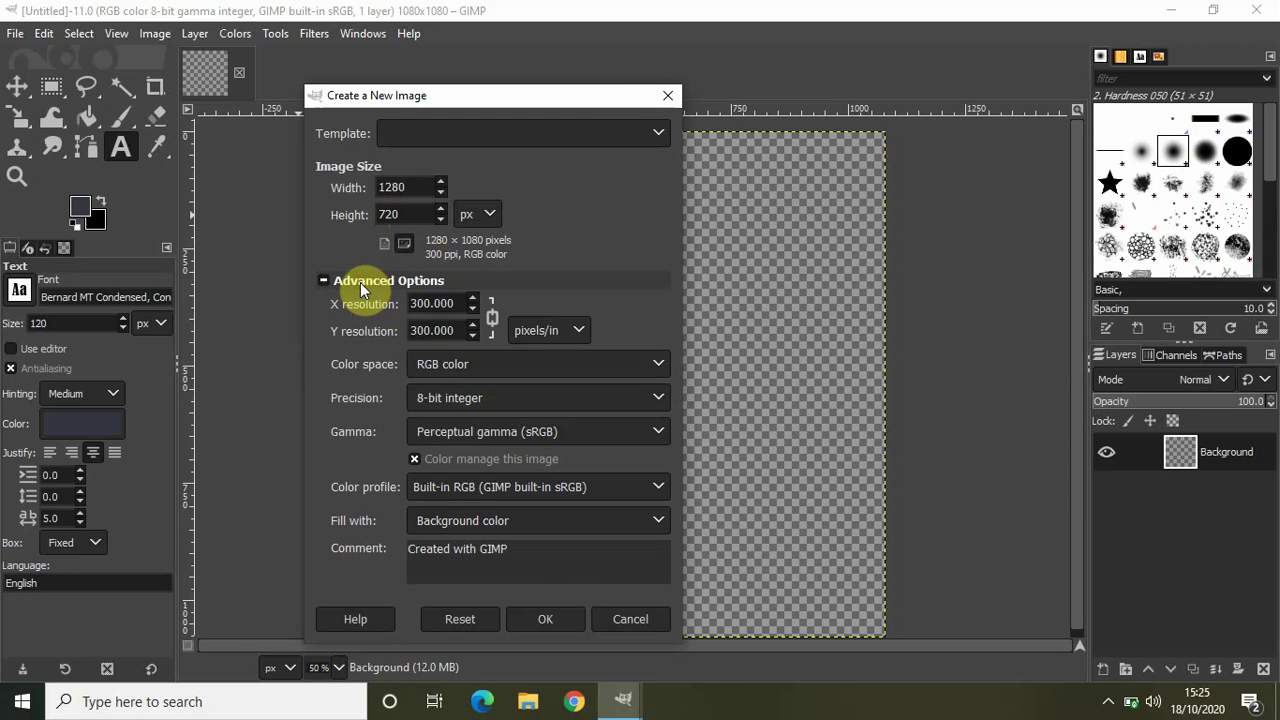
click(503, 524)
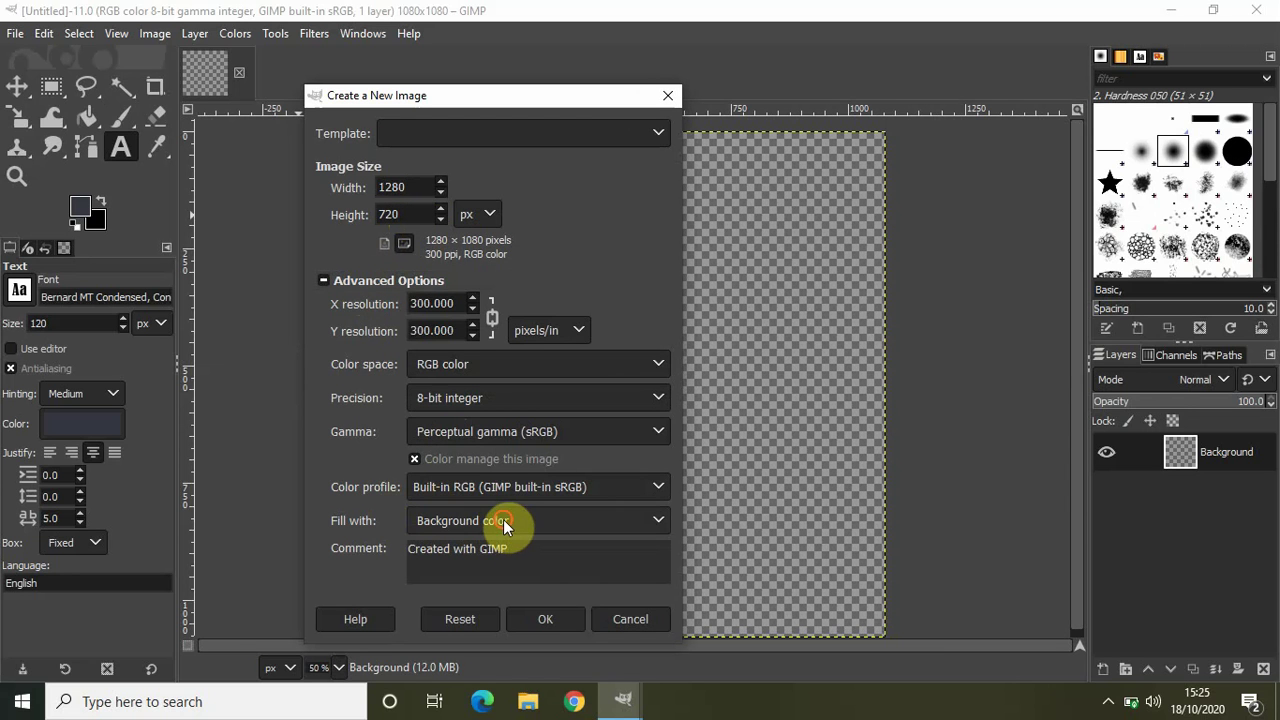
key(Escape)
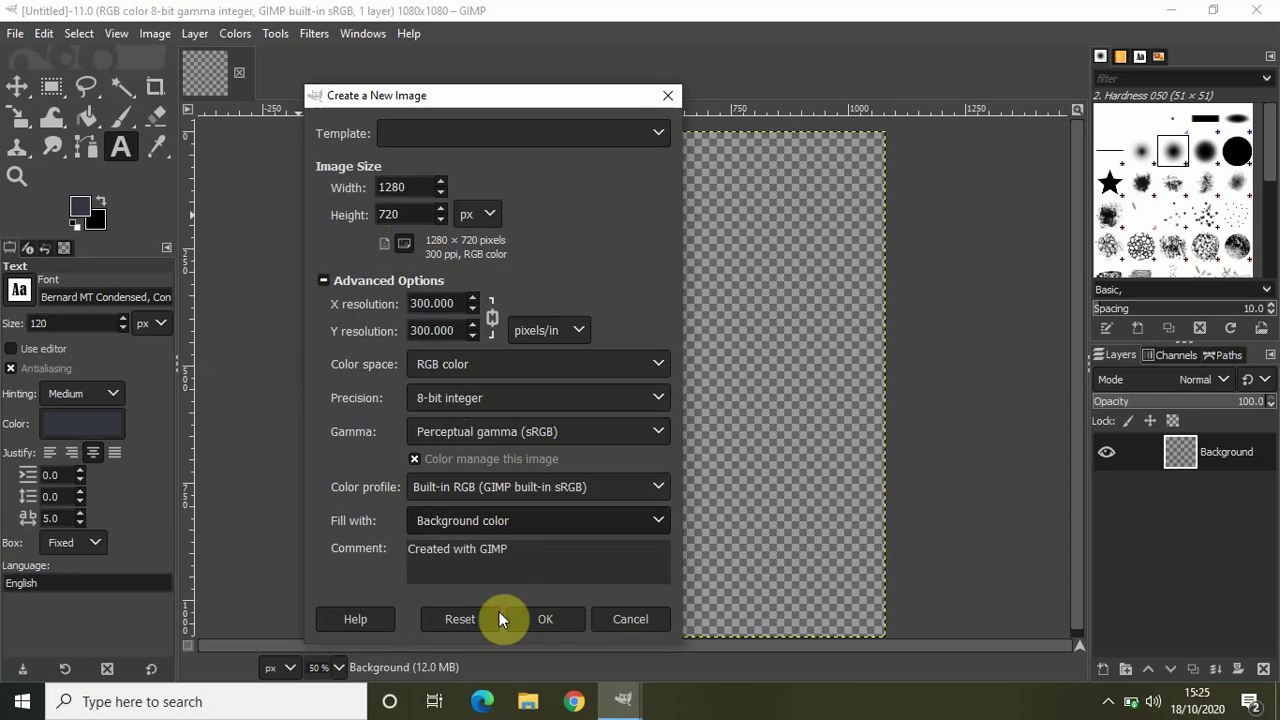
click(543, 621)
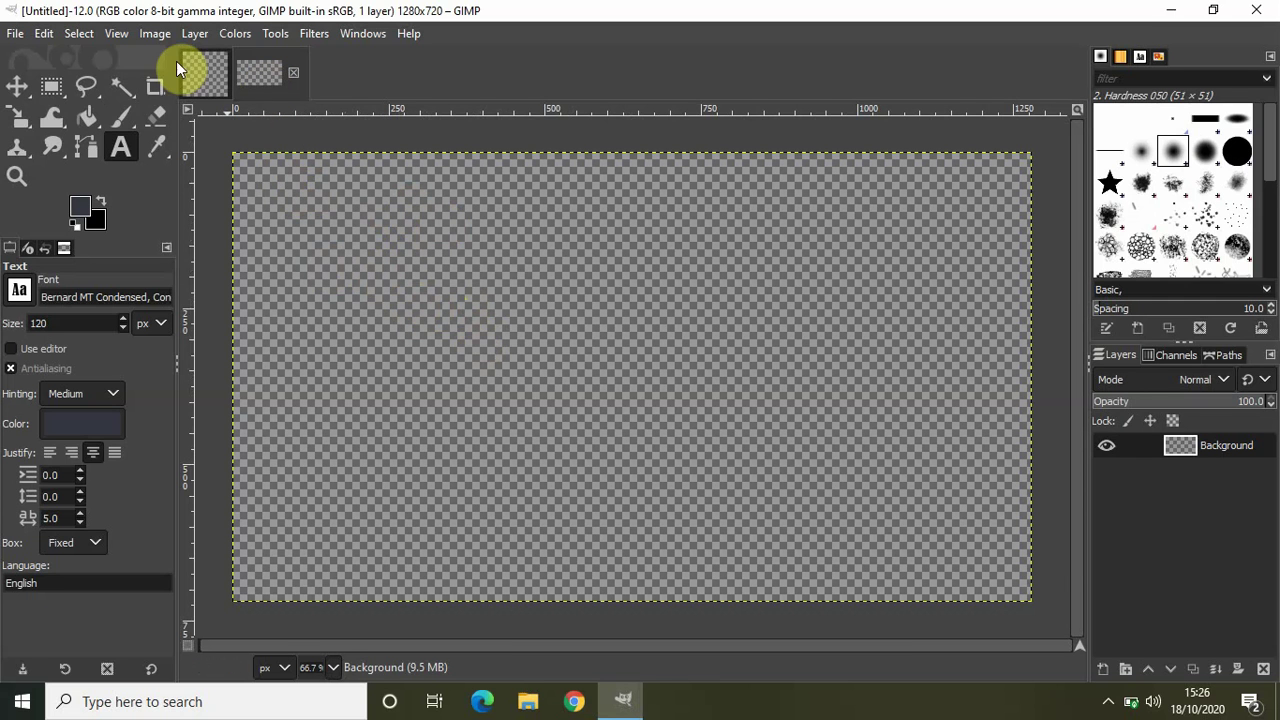
Step: Use View > Zoom to zoom out to 50%, then zoom back in to about 67%
click(116, 34)
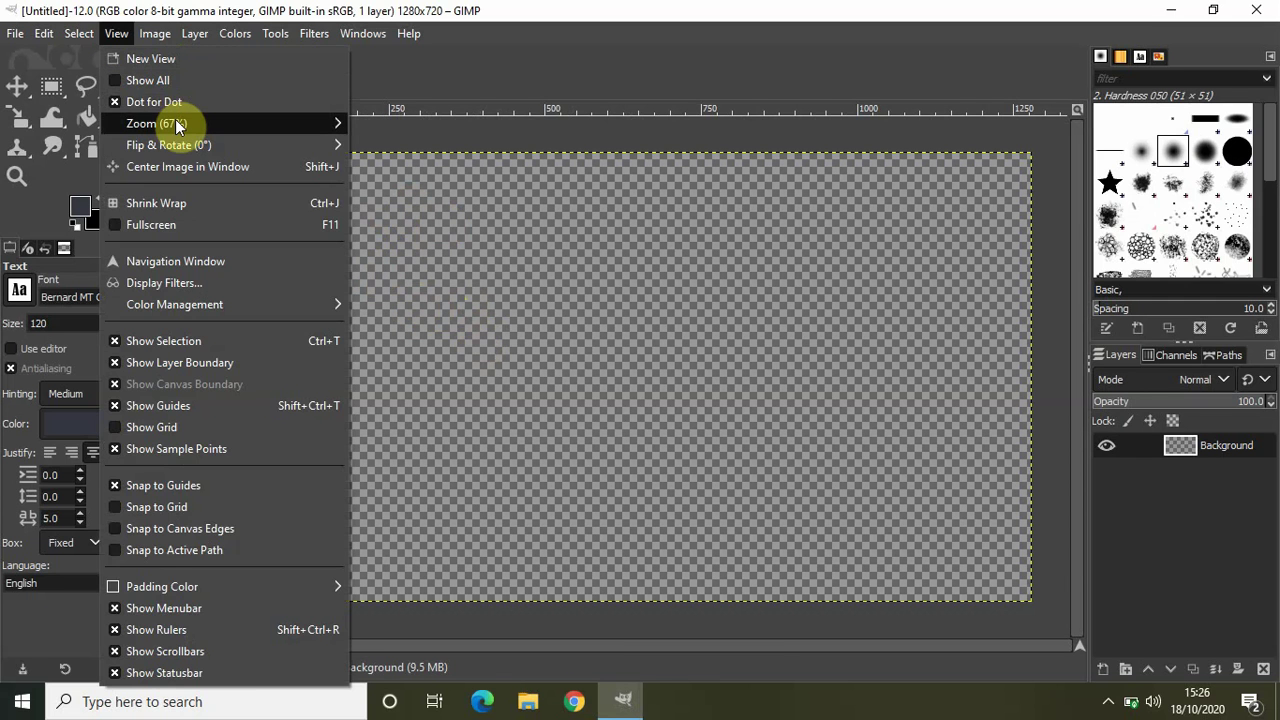
mouse_move(171, 124)
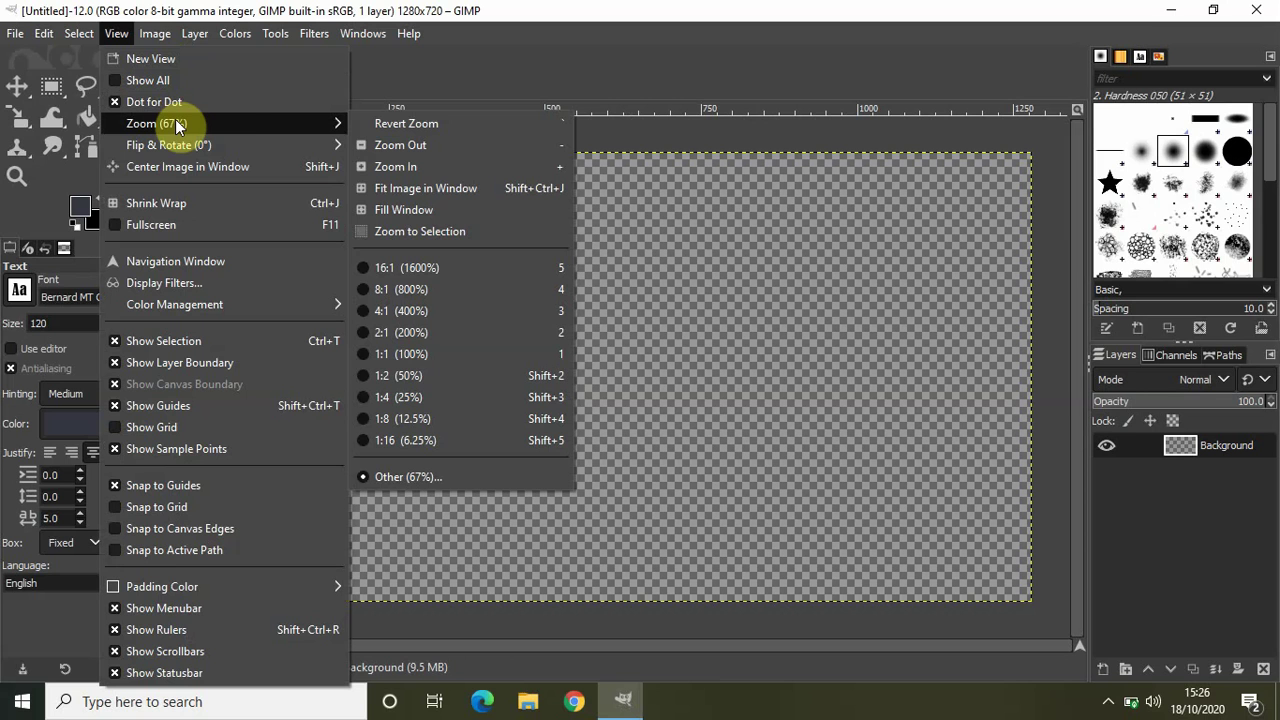
click(422, 150)
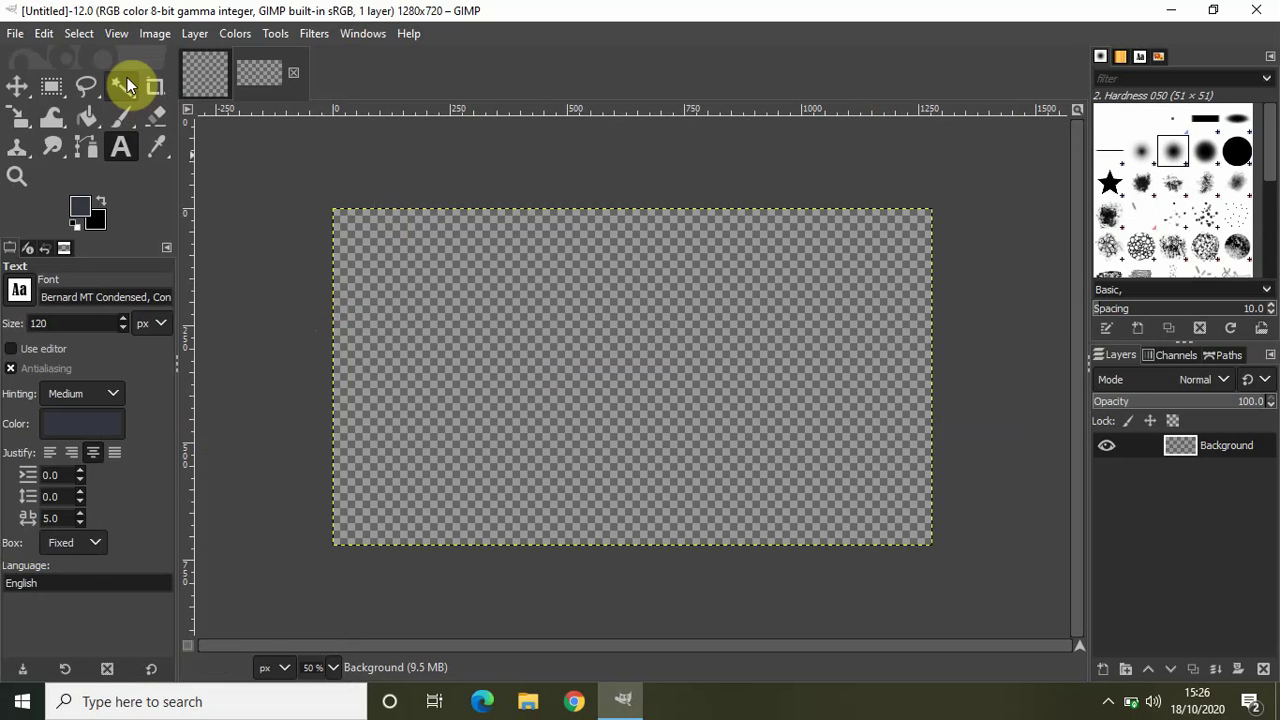
click(116, 33)
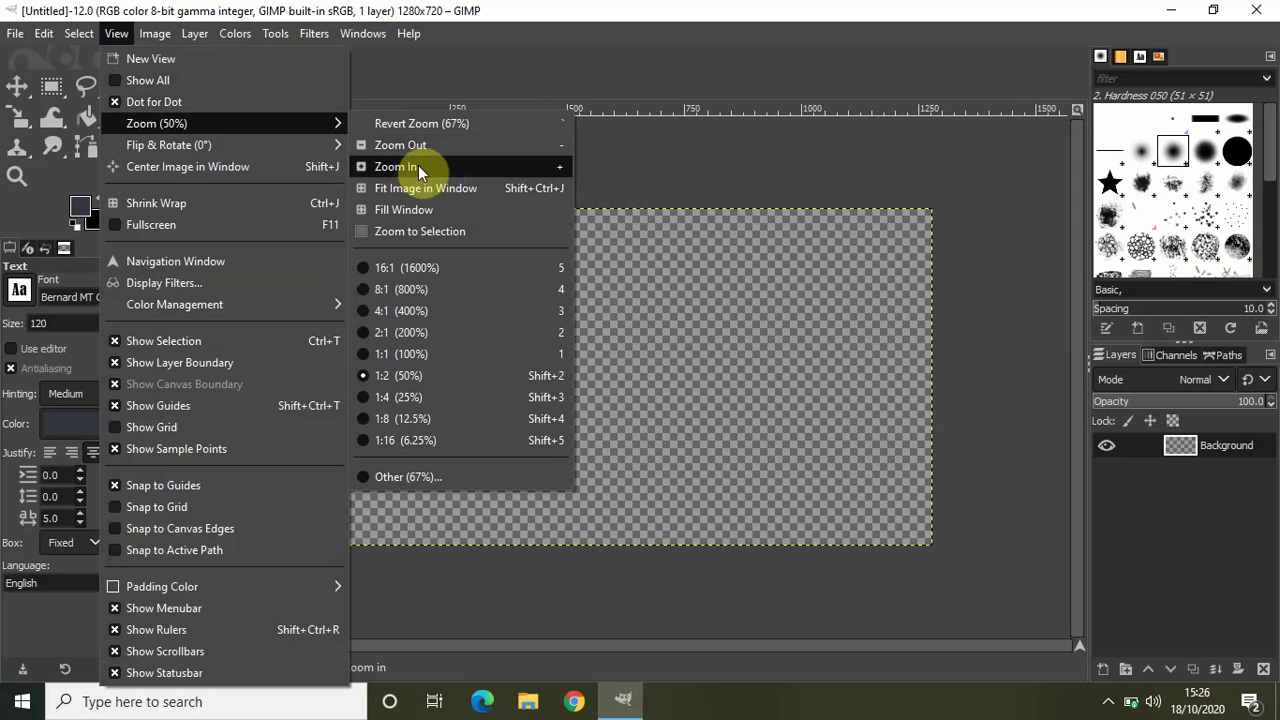
click(424, 166)
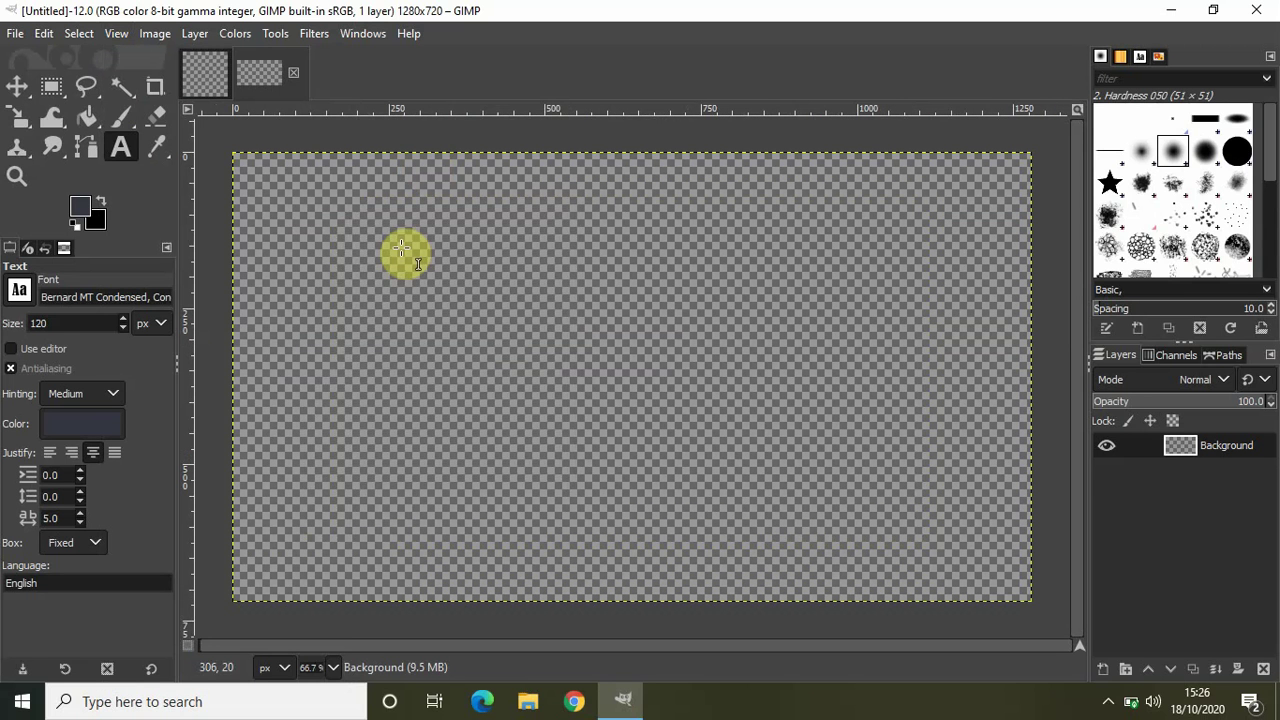